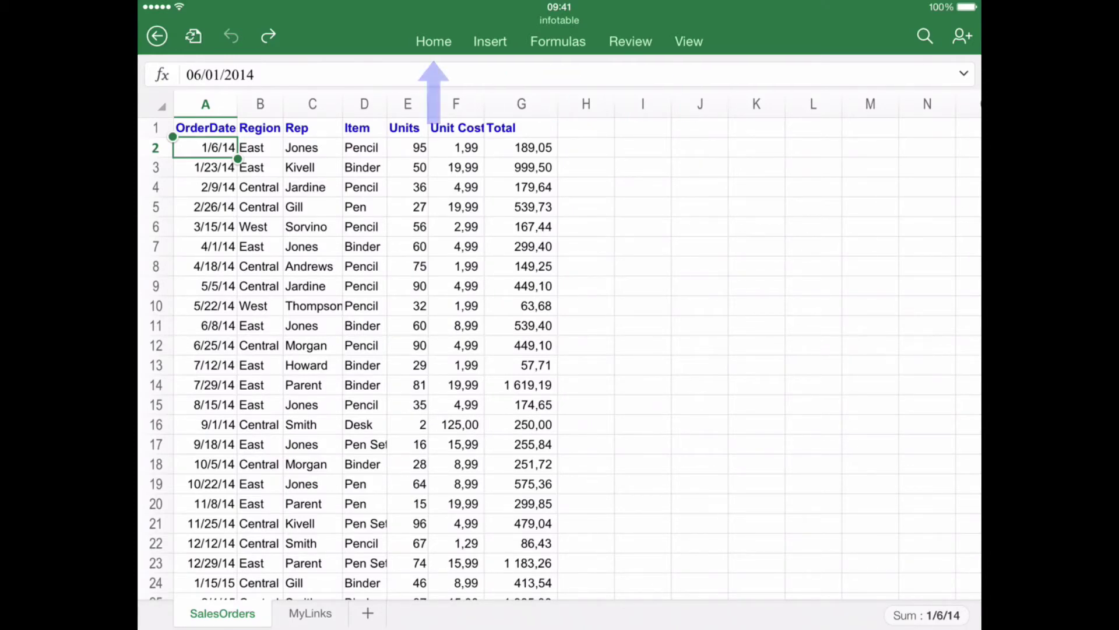
# - Show the Home formatting tools, then the Insert options for tables, pictures, shapes and charts
pyautogui.click(434, 41)
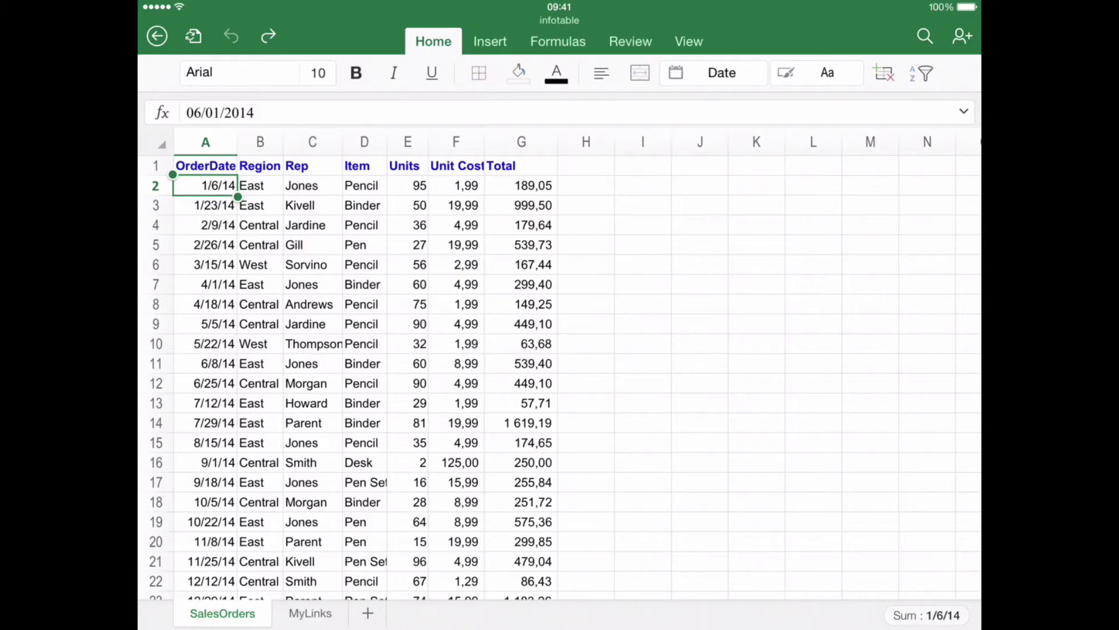
pyautogui.click(491, 42)
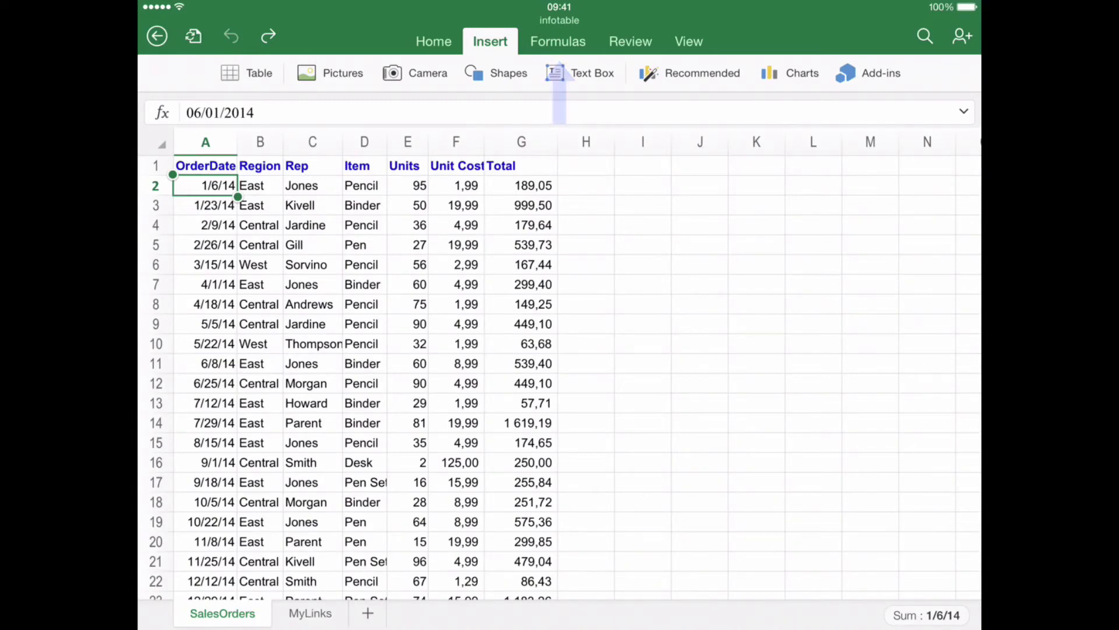
# - Show the Formulas function categories, then the Review commenting tools
pyautogui.click(558, 42)
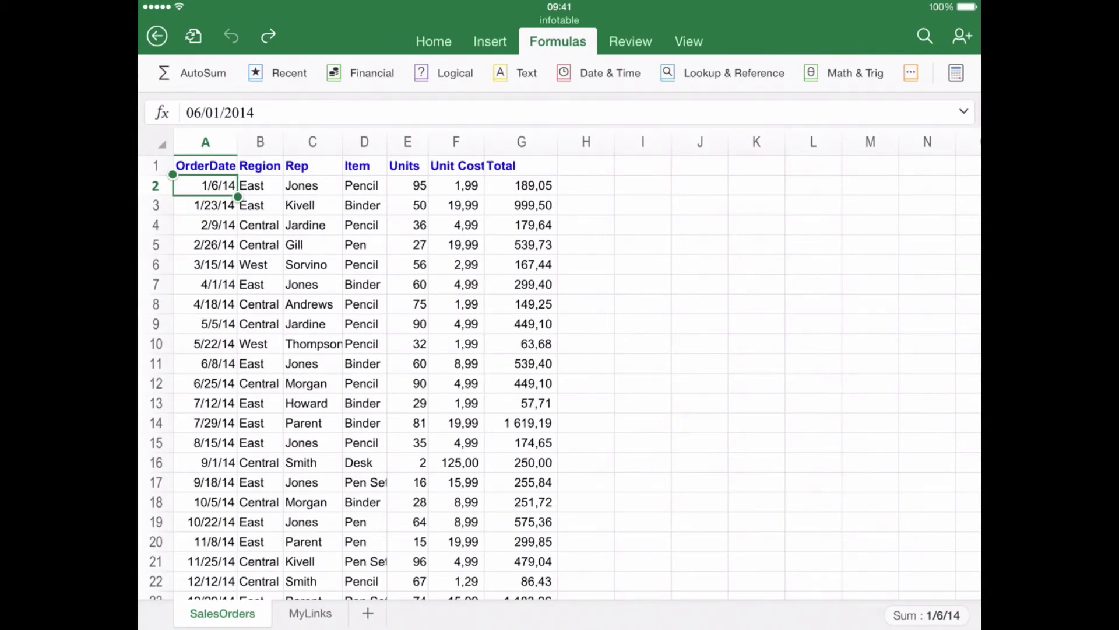
pyautogui.click(630, 41)
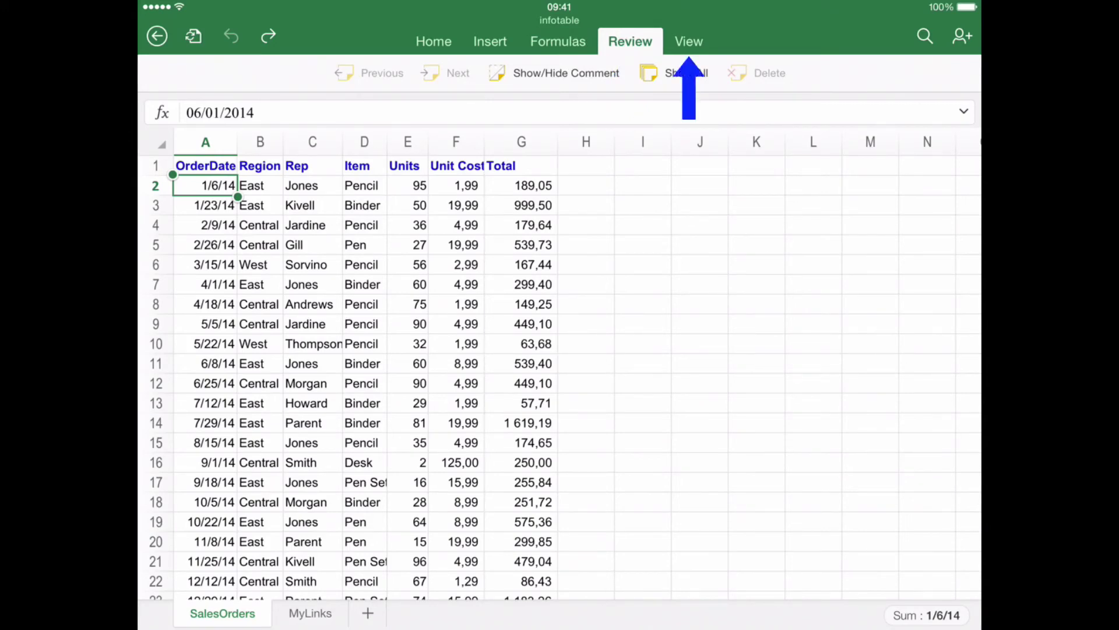
# - Show the View display options with the Freeze Panes choices listed
pyautogui.click(689, 41)
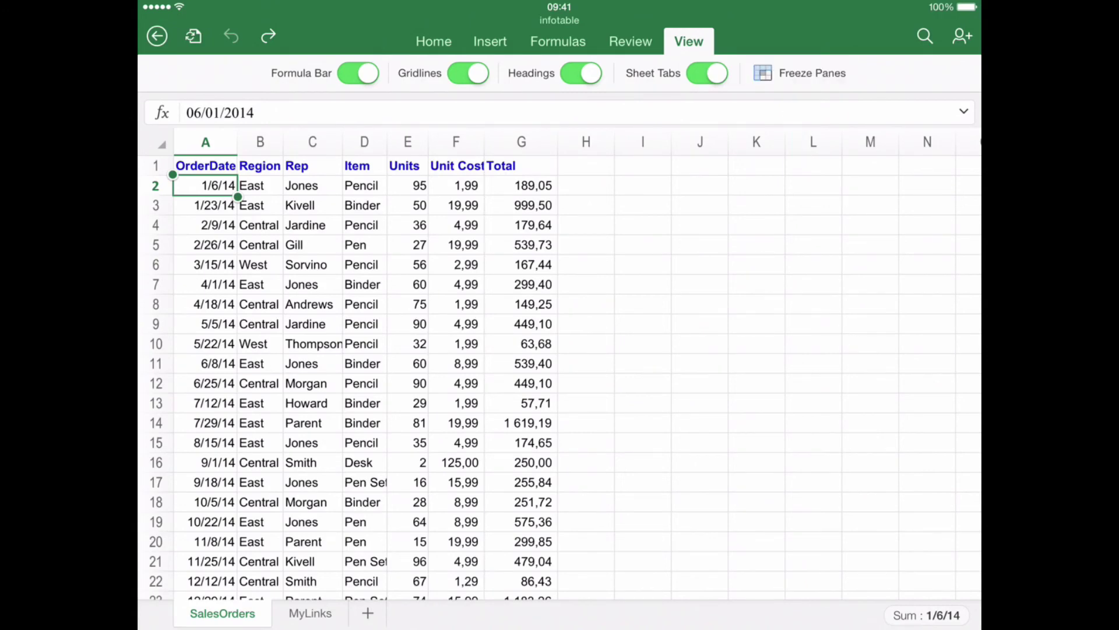
pyautogui.click(803, 72)
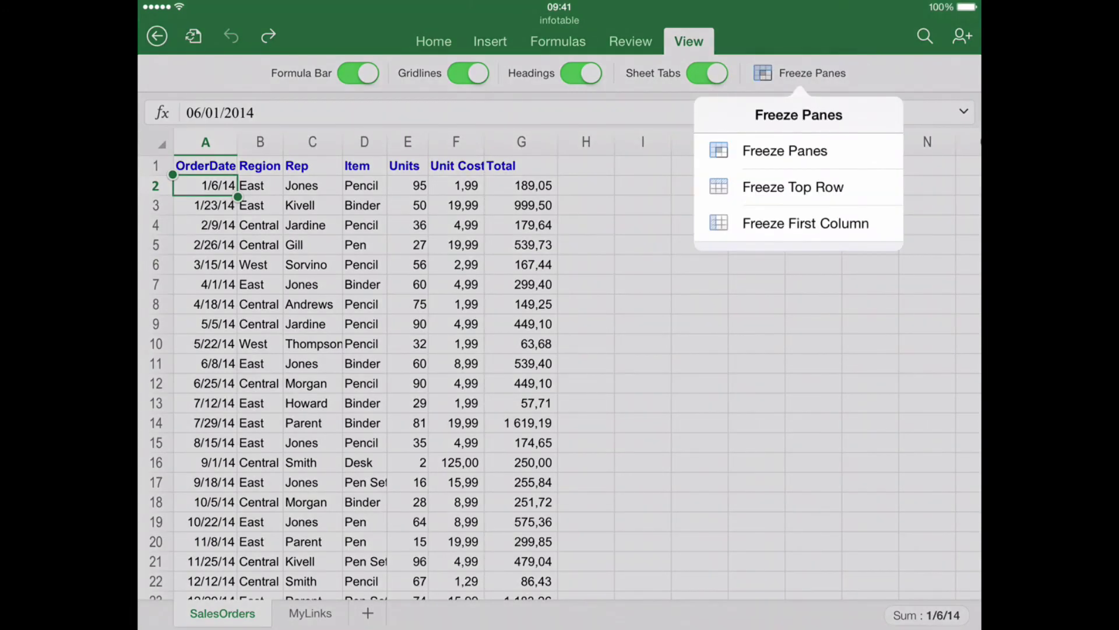